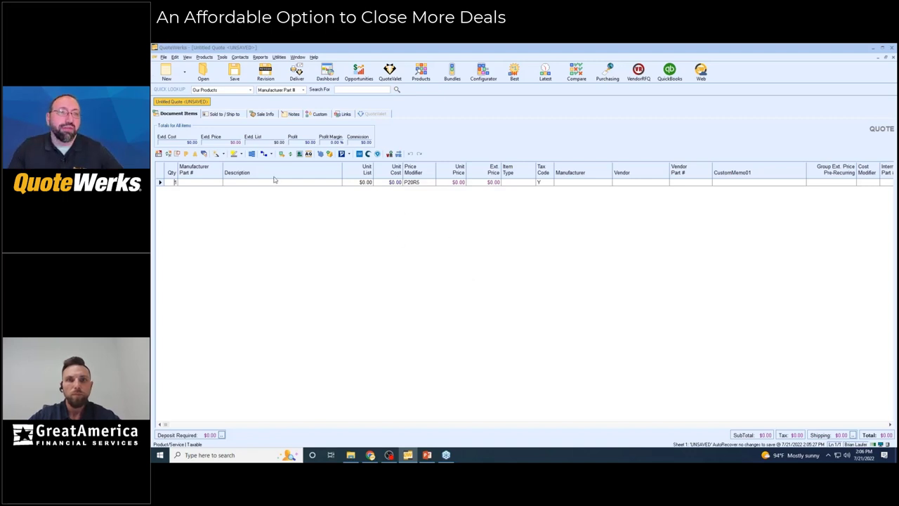
# Fill the quote's sold-to, ship-to and bill-to details with the existing Thor's Hammers contact.
pyautogui.click(225, 114)
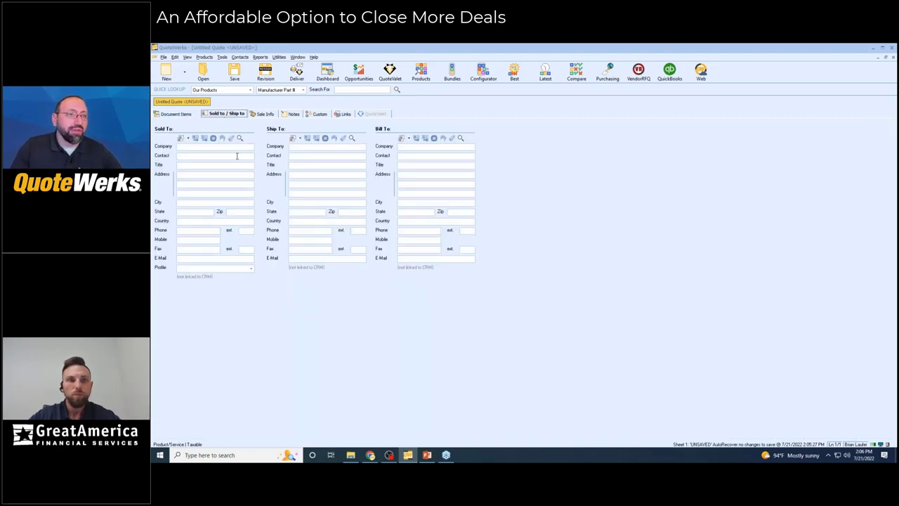
pyautogui.click(240, 138)
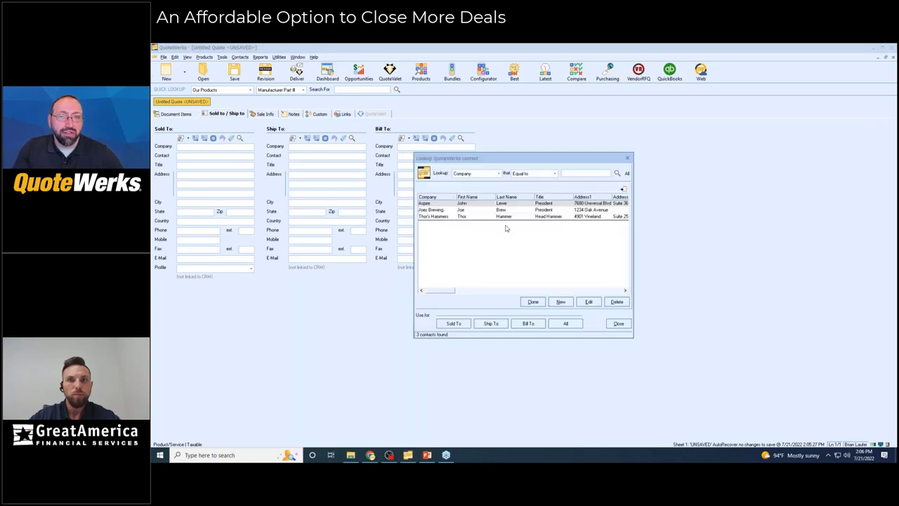
pyautogui.click(444, 217)
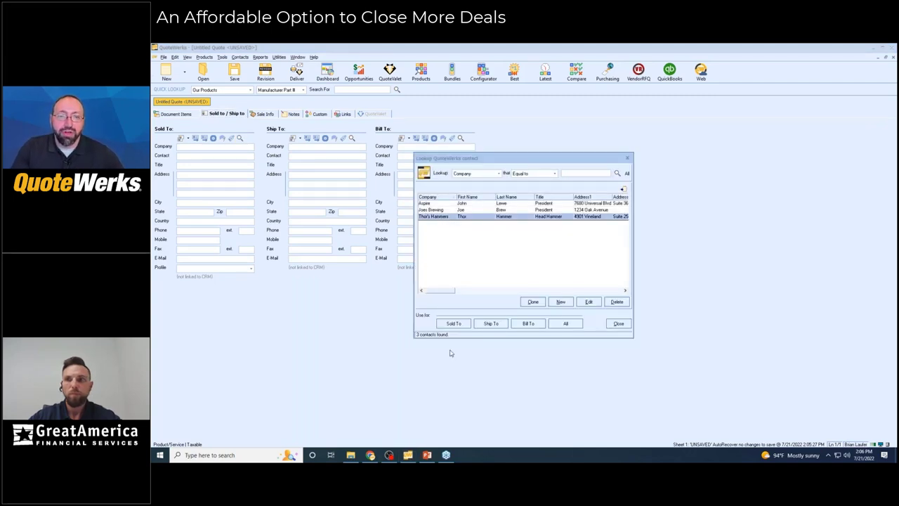
pyautogui.click(566, 323)
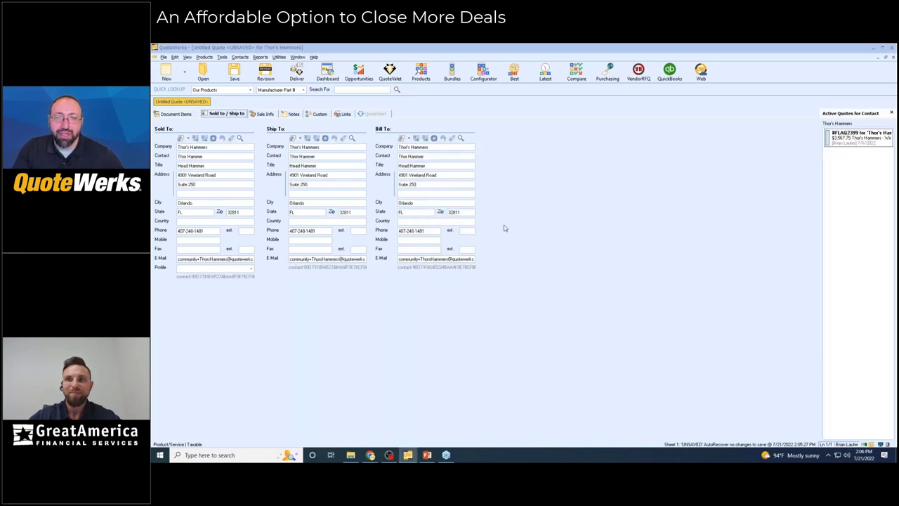
# Add 10 Lenovo ThinkStation P720 workstations (30BA00K0US) from the Workstations favorites, using Tech Data's real-time pricing.
pyautogui.click(177, 114)
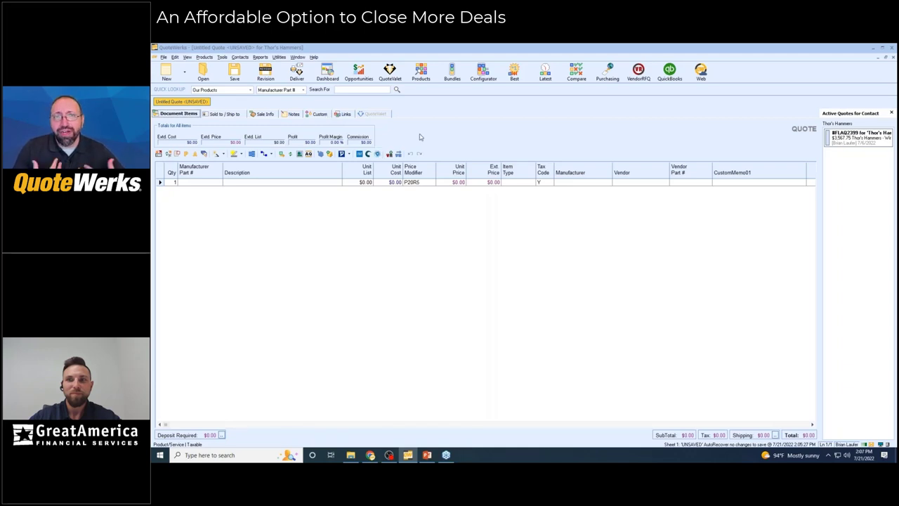
pyautogui.click(419, 73)
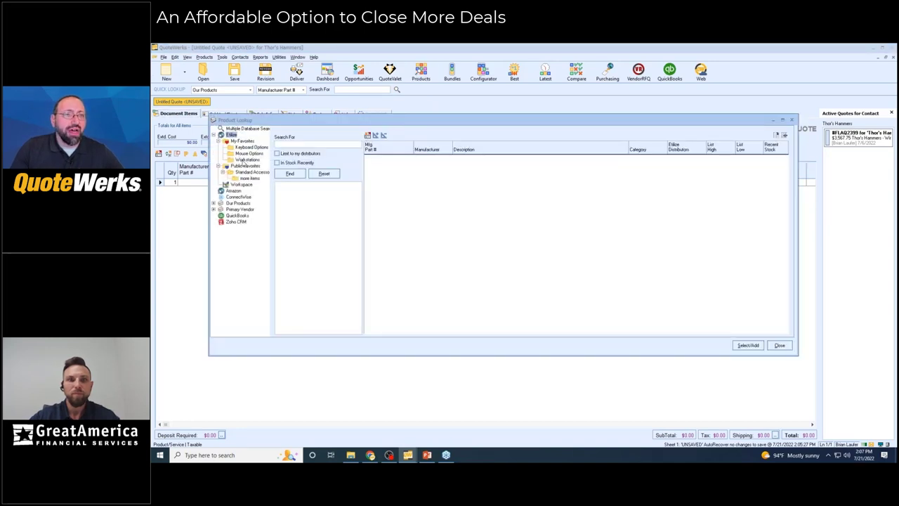
pyautogui.click(246, 160)
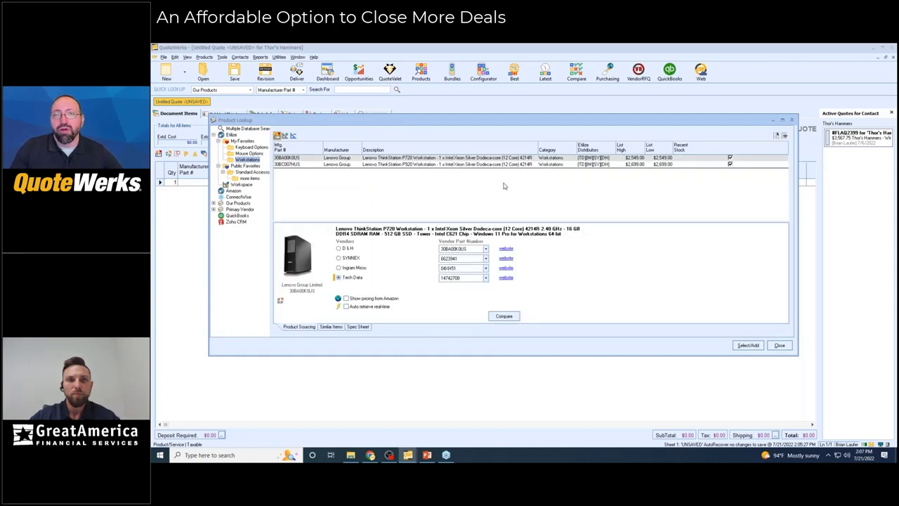
pyautogui.click(338, 307)
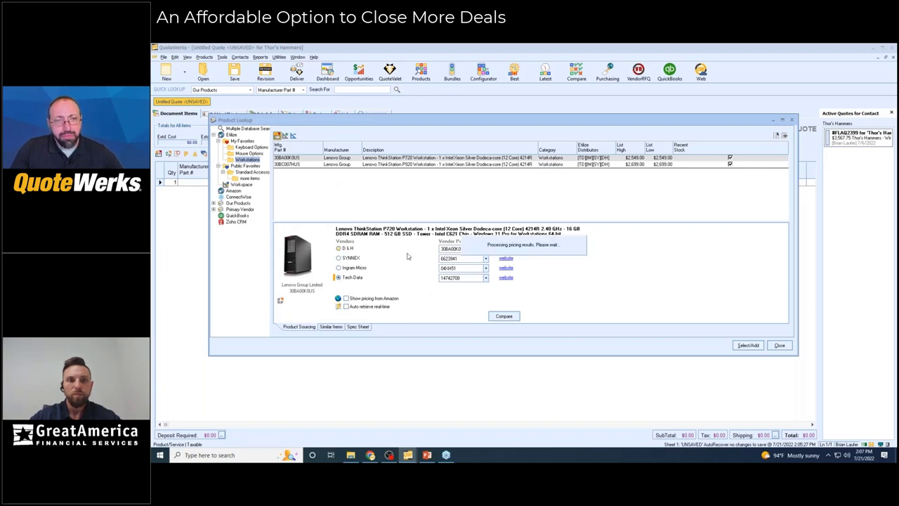
pyautogui.doubleClick(354, 278)
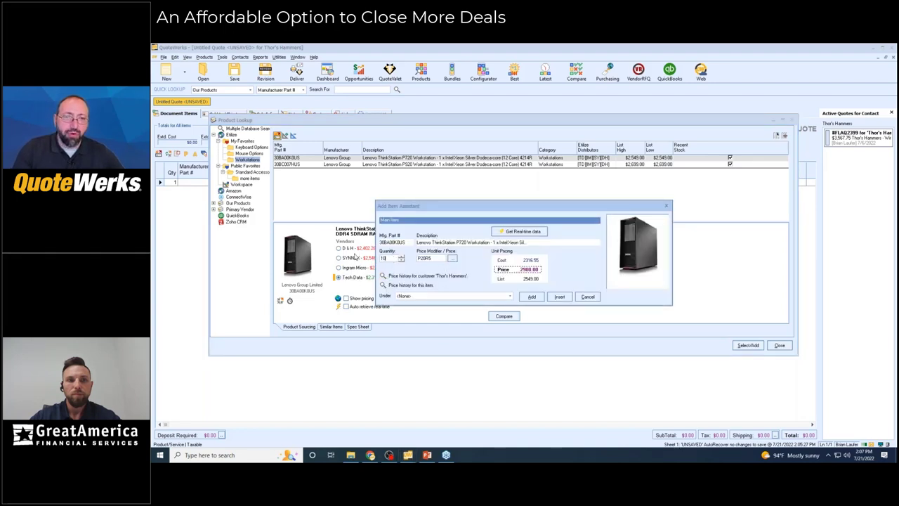
pyautogui.click(532, 296)
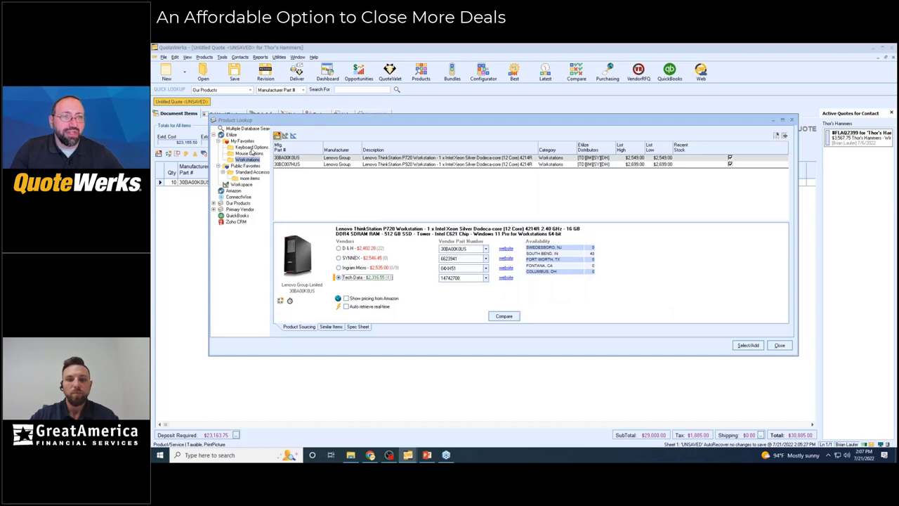
# Add 10 Microsoft Wired Keyboard 600 units from the Keyboard Options favorites, using SYNNEX's real-time pricing, and leave the product lookup.
pyautogui.click(251, 148)
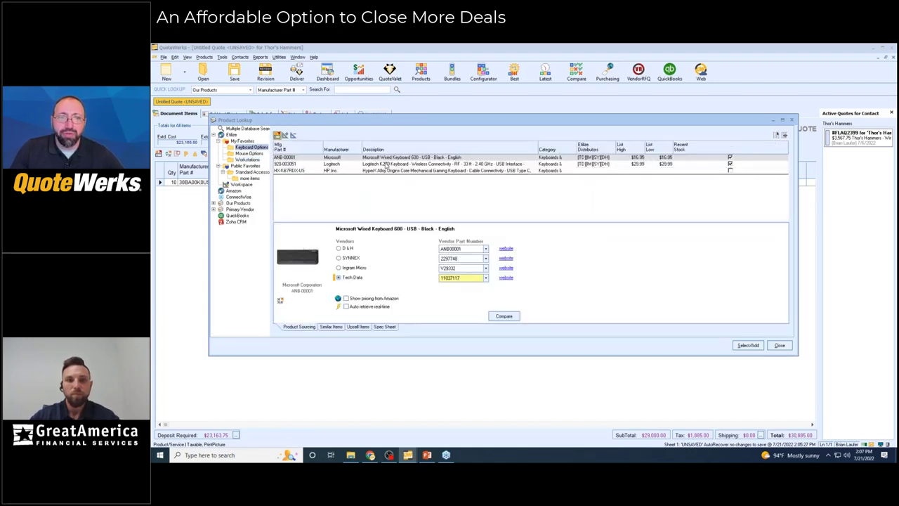
pyautogui.click(338, 307)
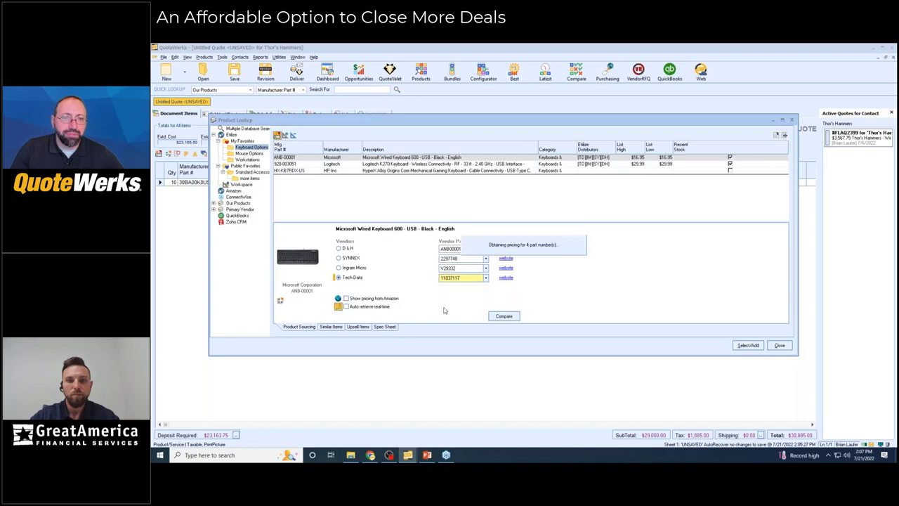
pyautogui.doubleClick(347, 258)
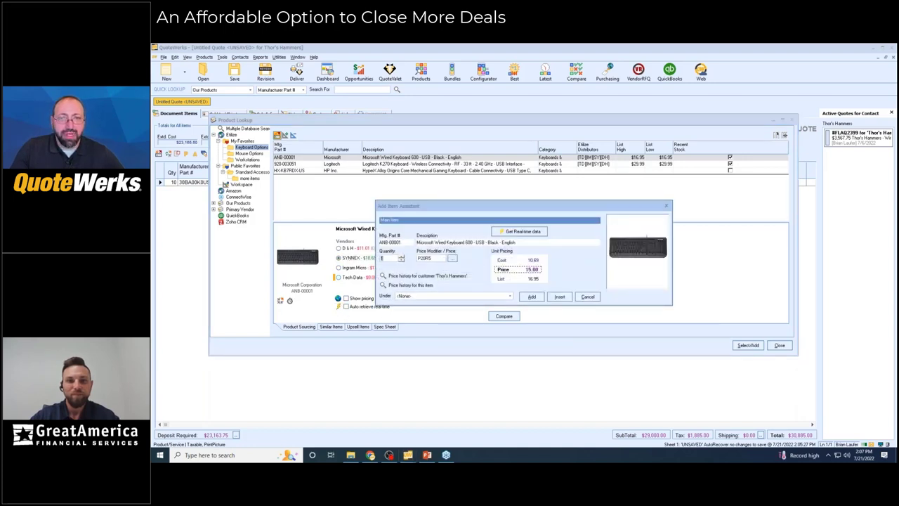
pyautogui.click(531, 296)
pyautogui.click(780, 346)
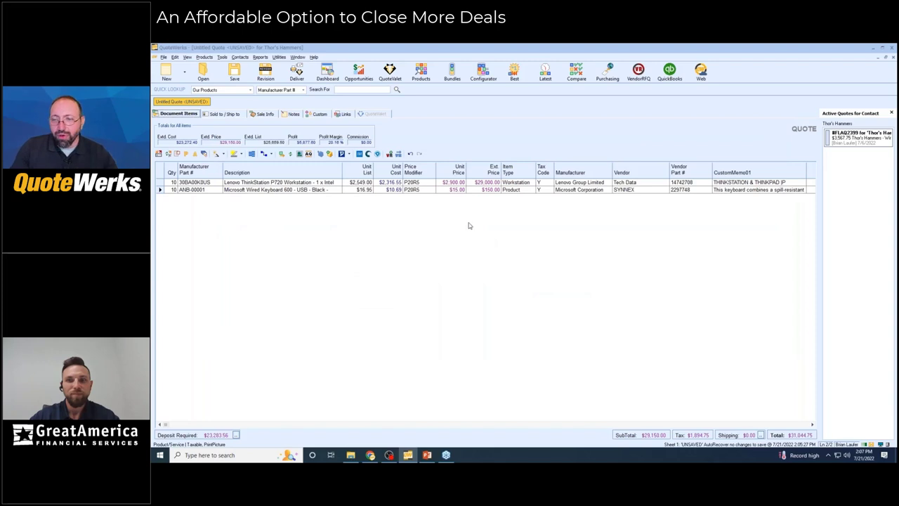
# Save the quote as "Thor's Hammers - 10 New Workstations".
pyautogui.click(235, 70)
pyautogui.click(518, 235)
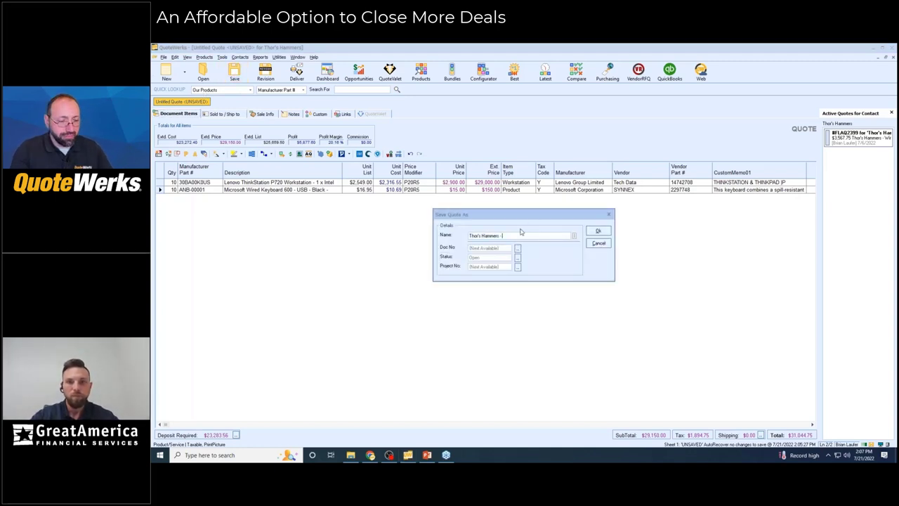
pyautogui.write('Ne')
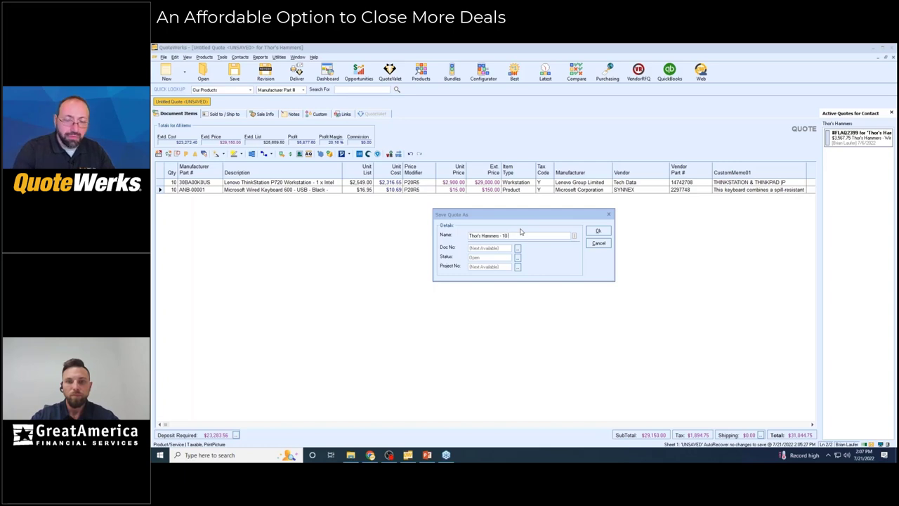
pyautogui.write('ew Workstations')
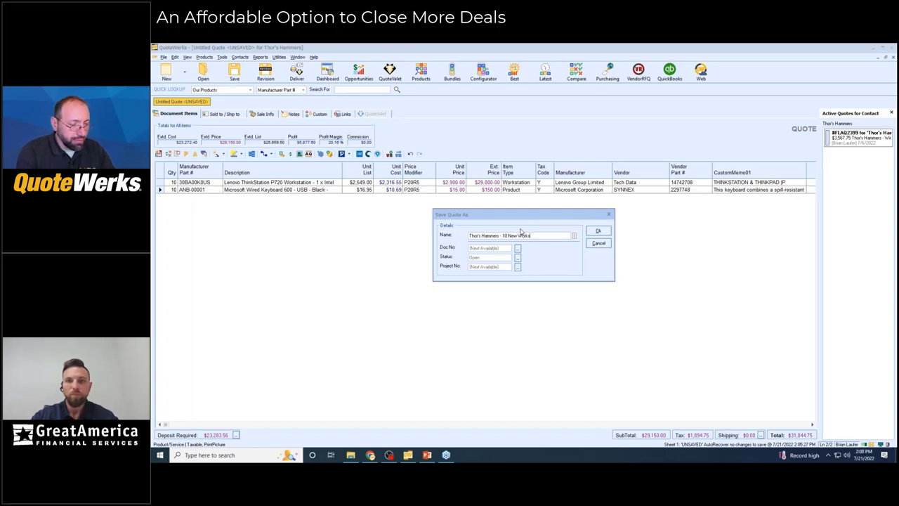
pyautogui.click(598, 230)
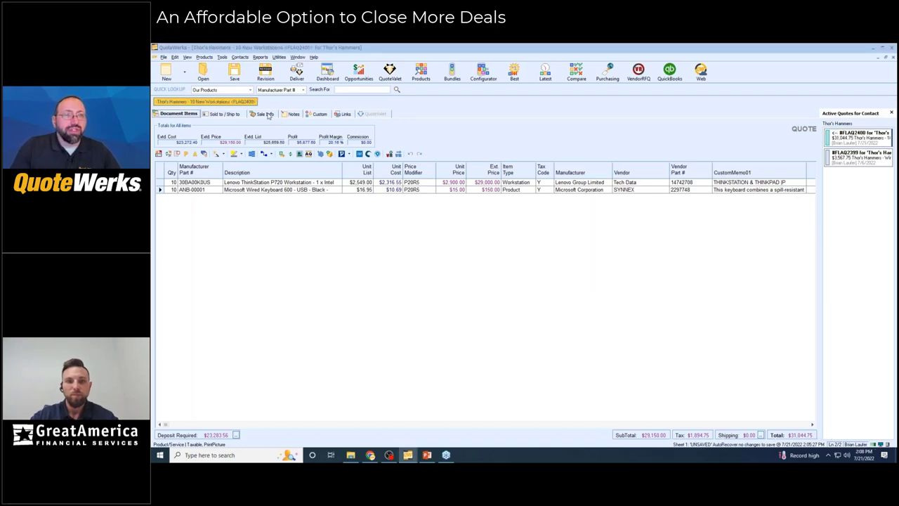
# Start adding lease payment options to the quote, choosing QuoteWerks Test Rate Card for the GreatAmerica real-time provider.
pyautogui.click(266, 114)
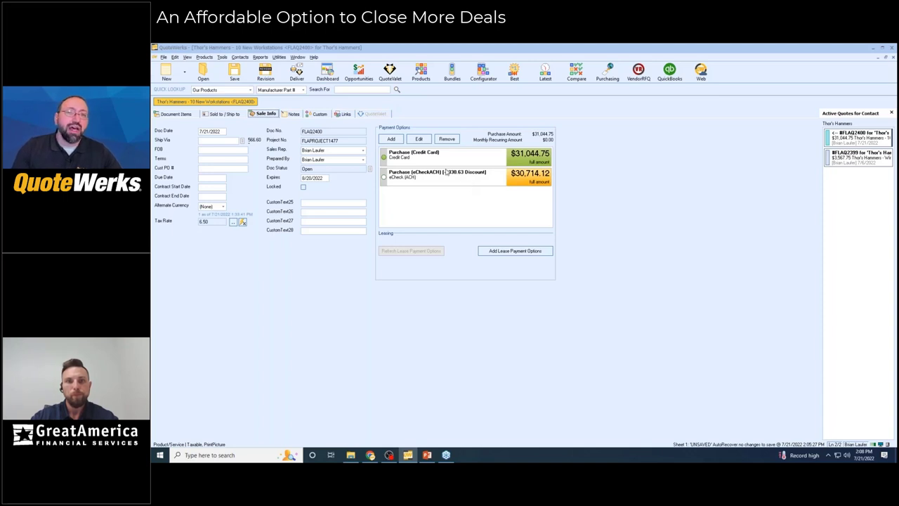
pyautogui.click(502, 255)
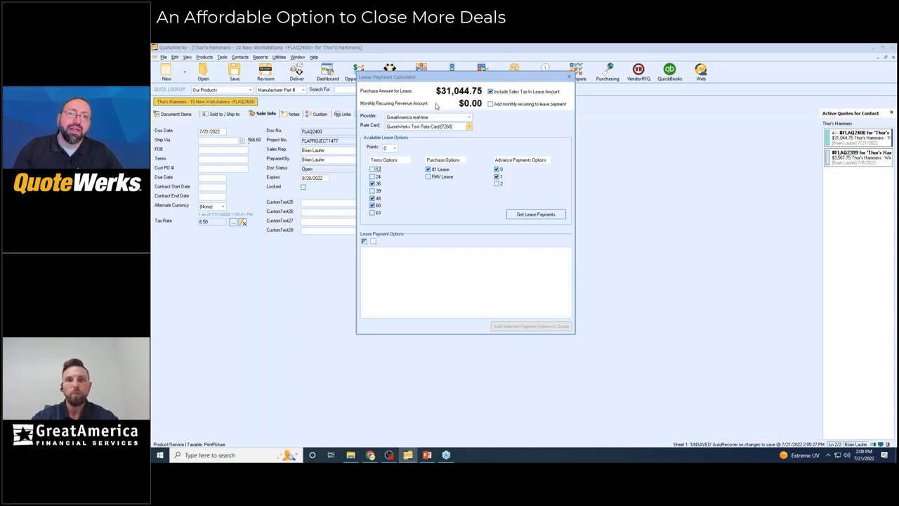
pyautogui.click(469, 127)
pyautogui.click(462, 139)
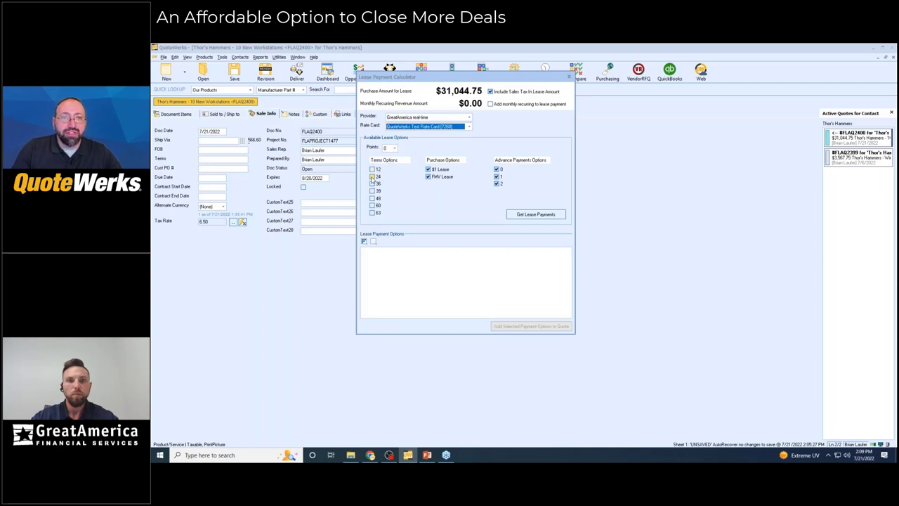
# Get lease payments for 36, 48 and 60 month terms with only the $1 Lease and 1 advance payment.
pyautogui.click(372, 184)
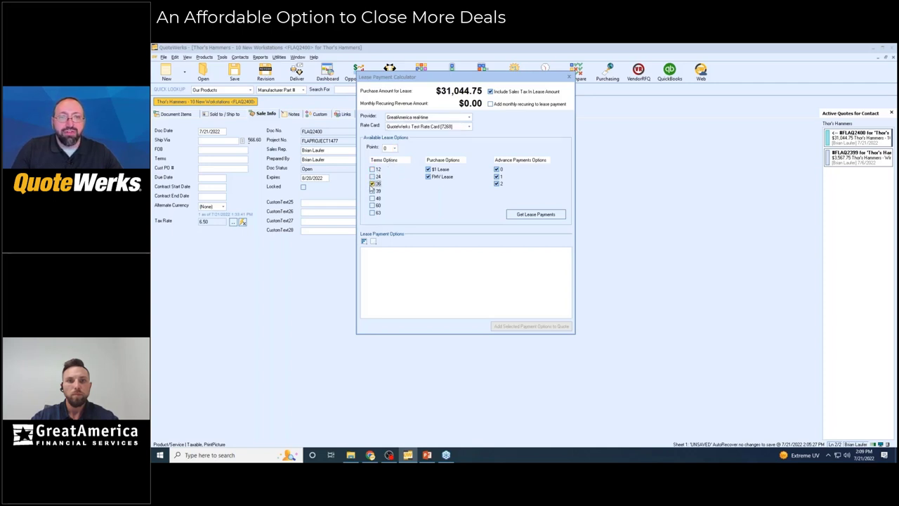
pyautogui.click(372, 199)
pyautogui.click(373, 205)
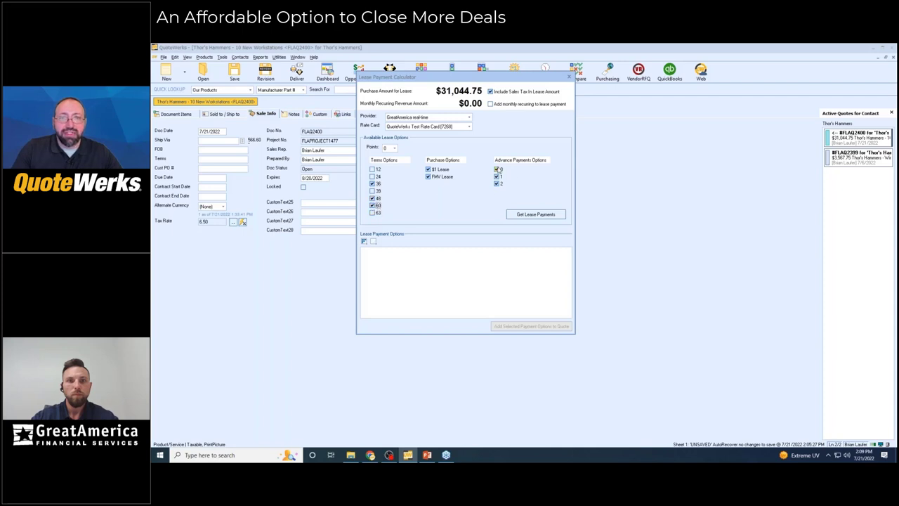
pyautogui.click(498, 170)
pyautogui.click(498, 183)
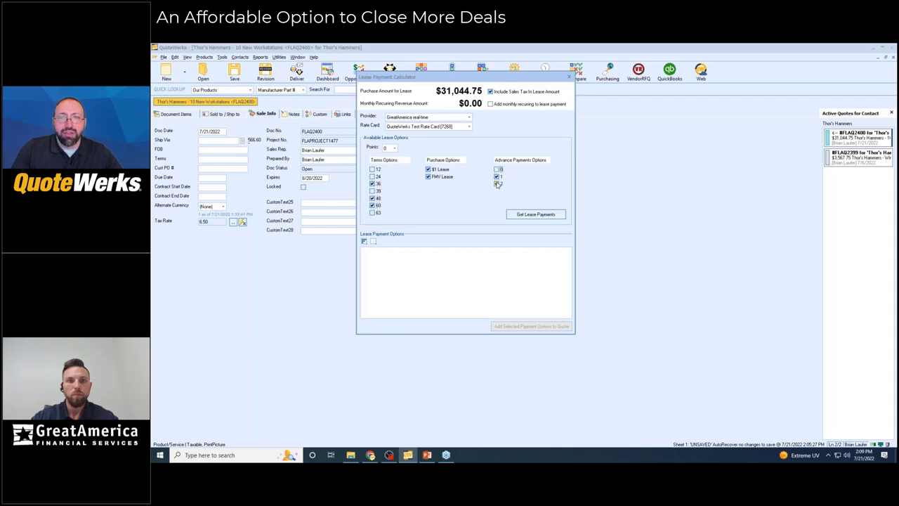
pyautogui.click(428, 177)
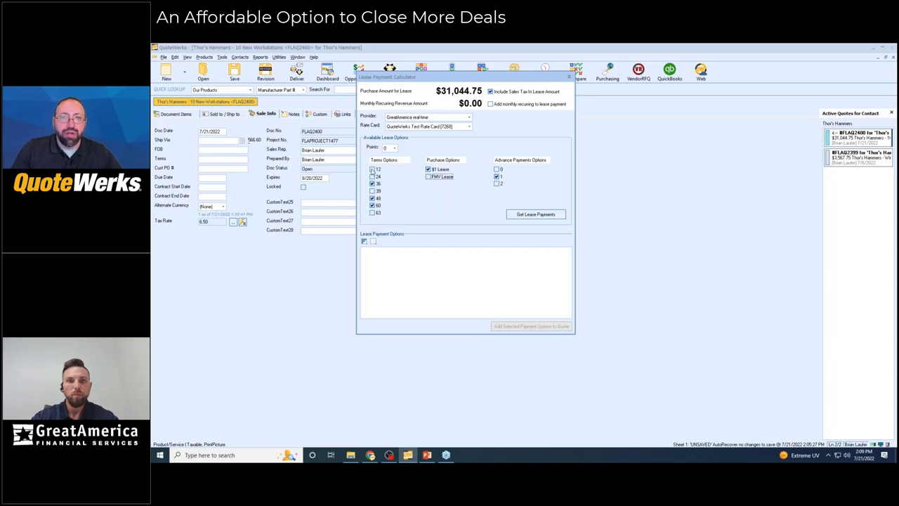
pyautogui.click(528, 217)
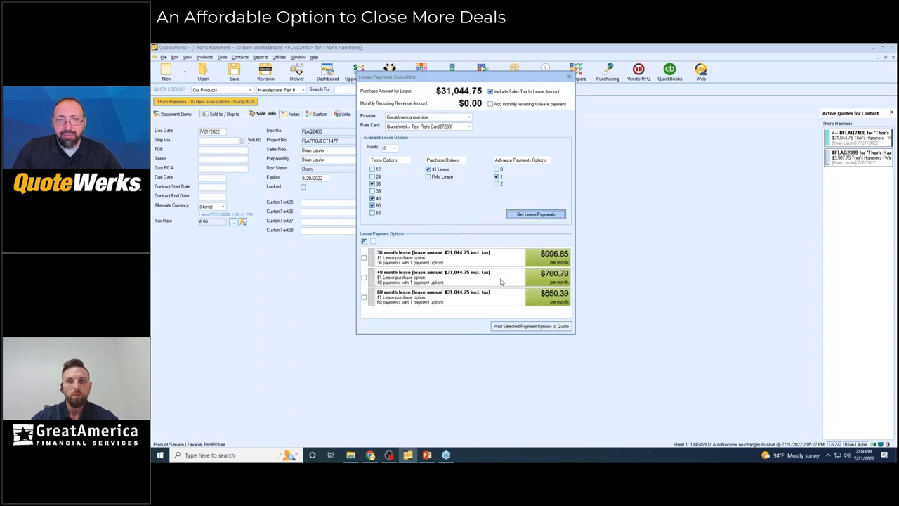
# Select the 36, 48 and 60 month lease payment options with one upfront payment, and check the available points values.
pyautogui.click(364, 258)
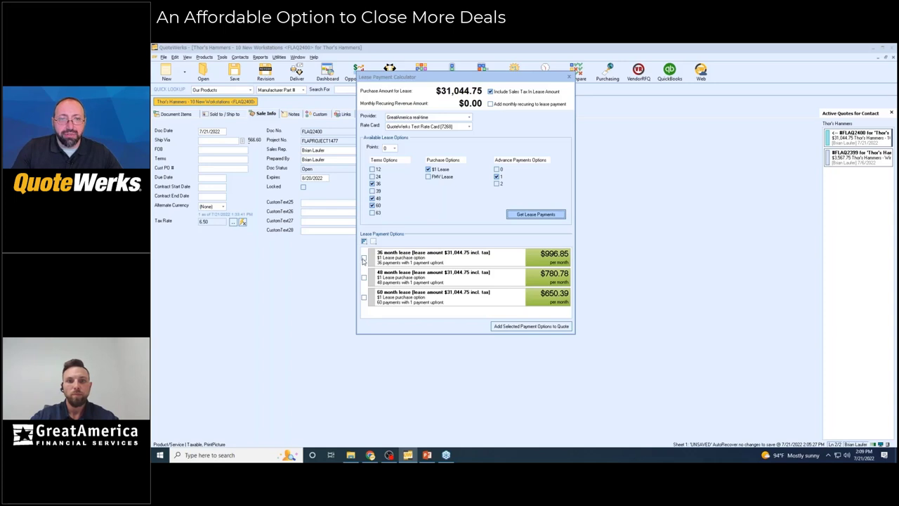
pyautogui.click(364, 278)
pyautogui.click(364, 297)
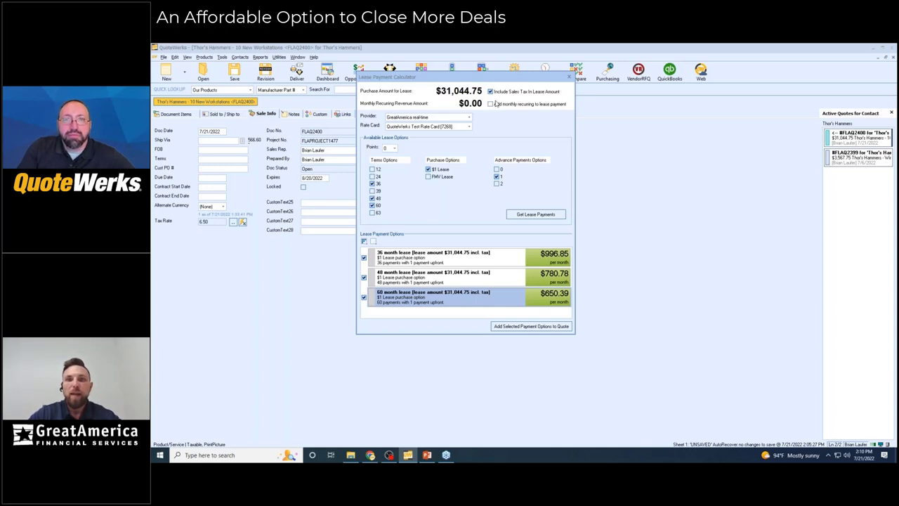
pyautogui.click(394, 148)
pyautogui.click(405, 148)
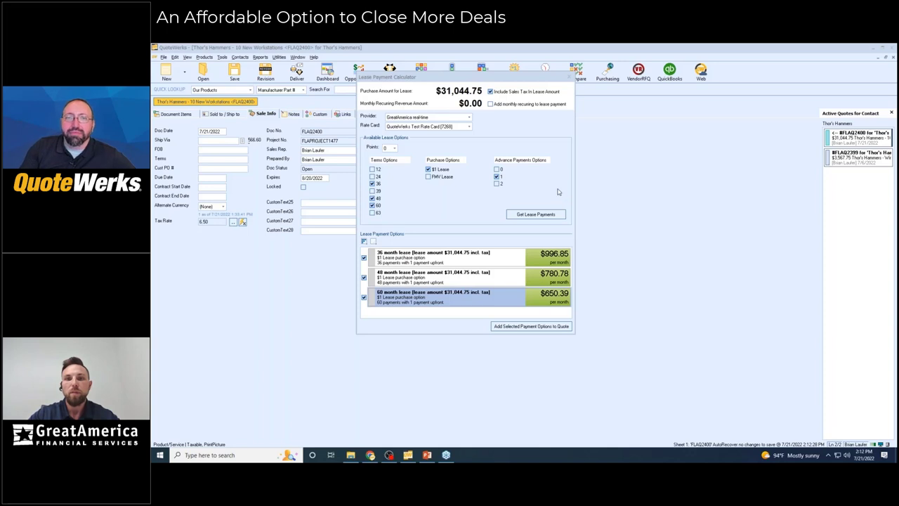
# Recalculate the lease payments with only 0 advance payments, leaving none of the resulting options selected.
pyautogui.click(497, 177)
pyautogui.click(497, 169)
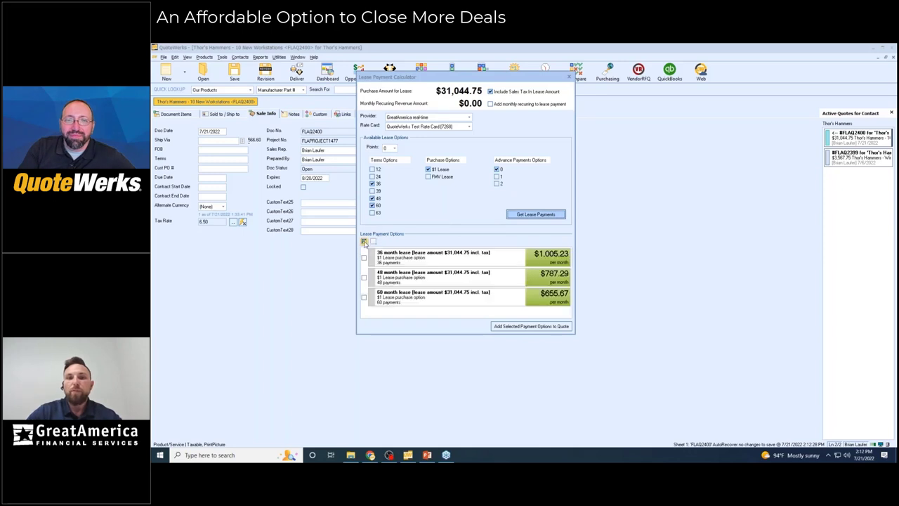
pyautogui.click(364, 241)
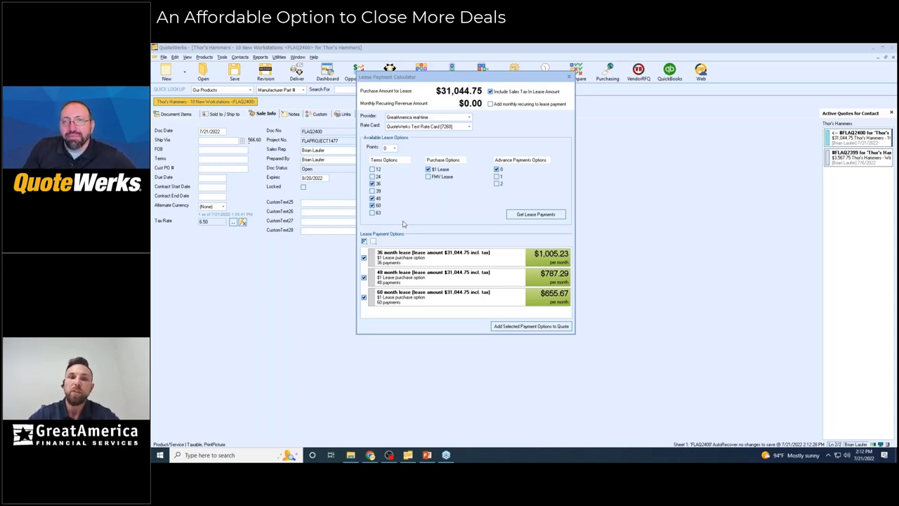
pyautogui.click(373, 242)
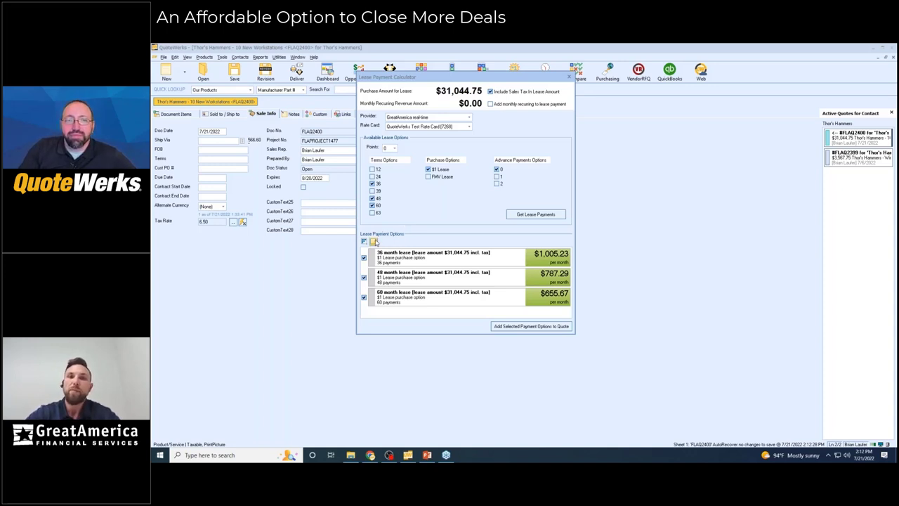
# Recalculate the lease payments with sales tax excluded from the lease amount, and select all resulting payment options.
pyautogui.click(505, 93)
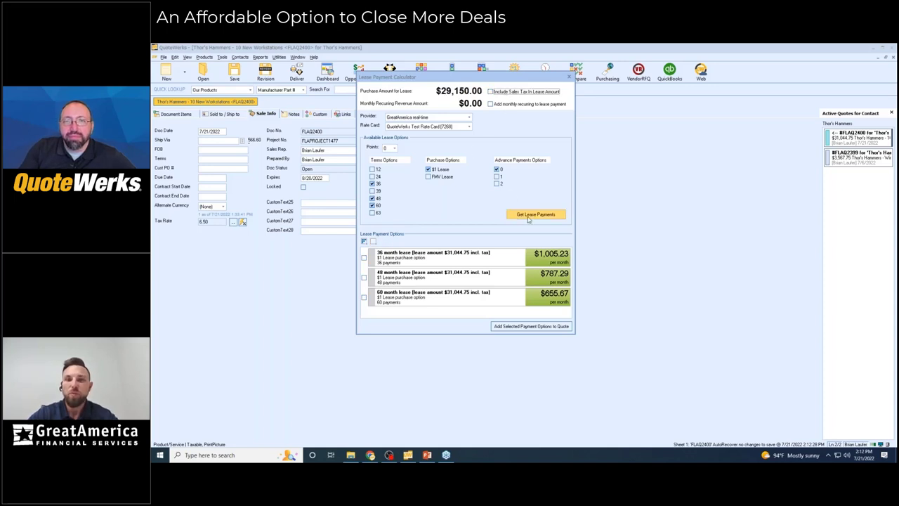
pyautogui.click(525, 217)
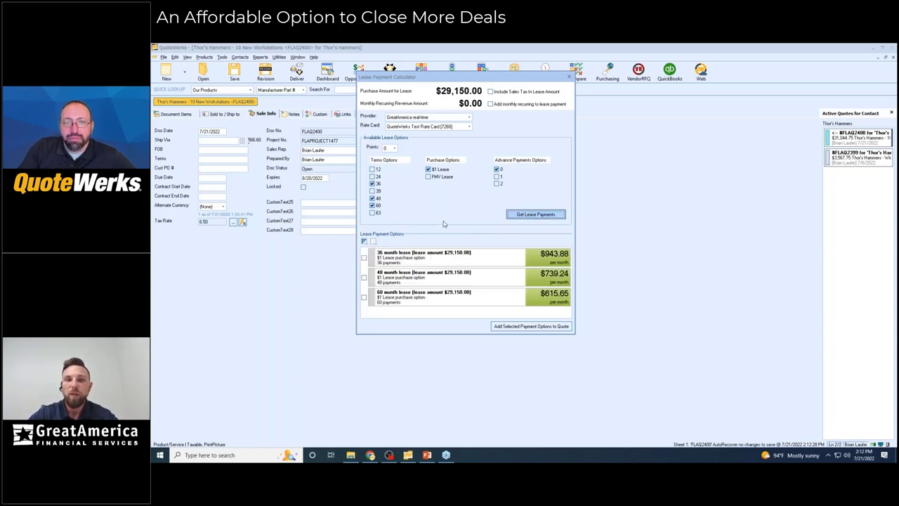
pyautogui.click(364, 241)
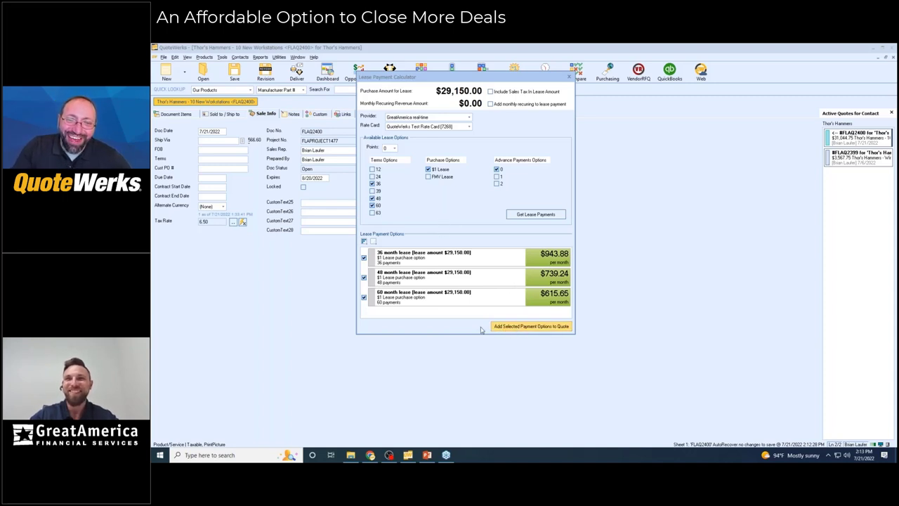
# Add the selected 36, 48 and 60 month lease payment options to the quote, and save the quote.
pyautogui.click(528, 327)
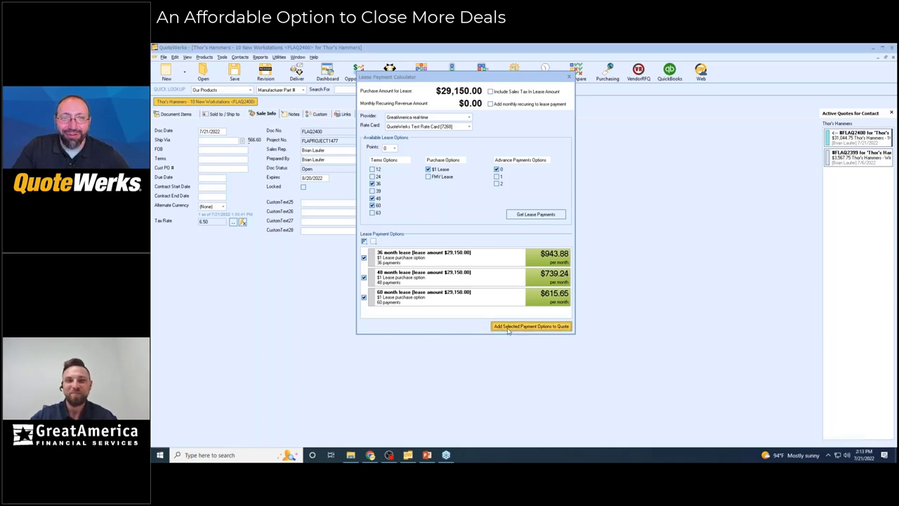
pyautogui.scroll(-1, 435, 176)
pyautogui.scroll(1, 431, 158)
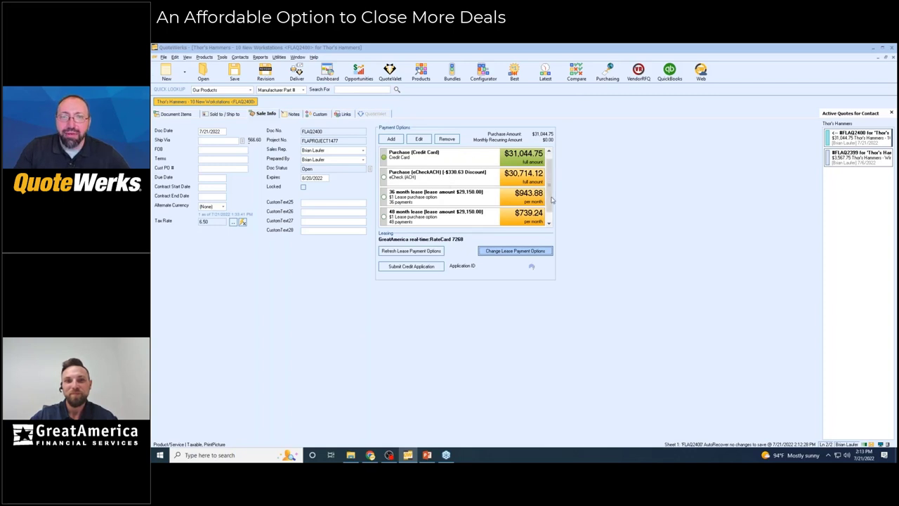
pyautogui.scroll(-1, 428, 181)
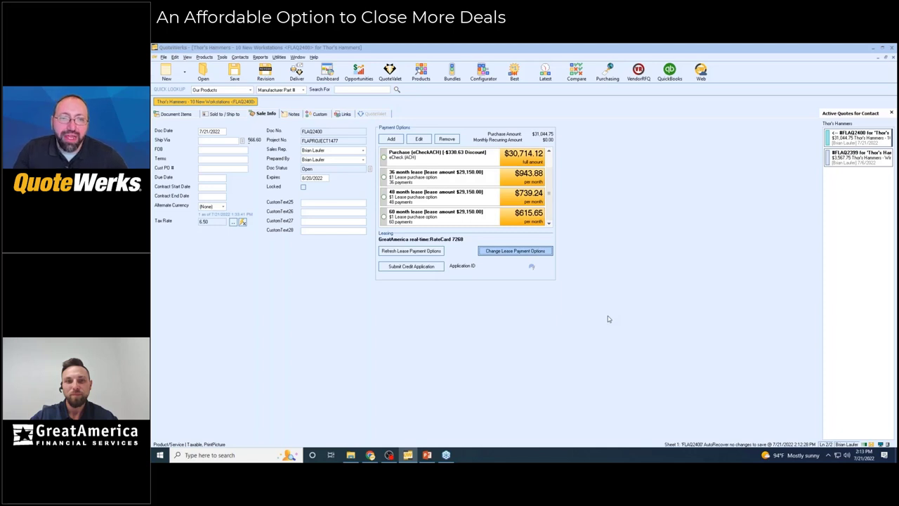
pyautogui.click(235, 73)
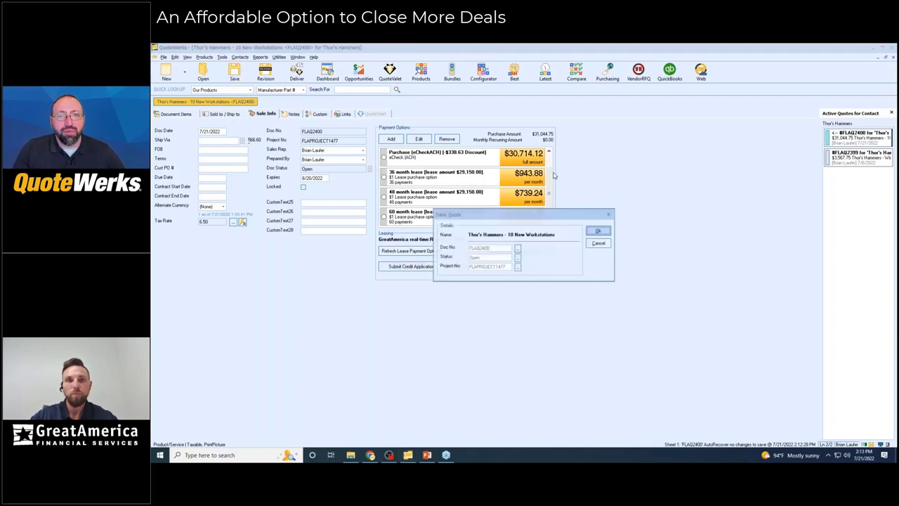
pyautogui.click(598, 230)
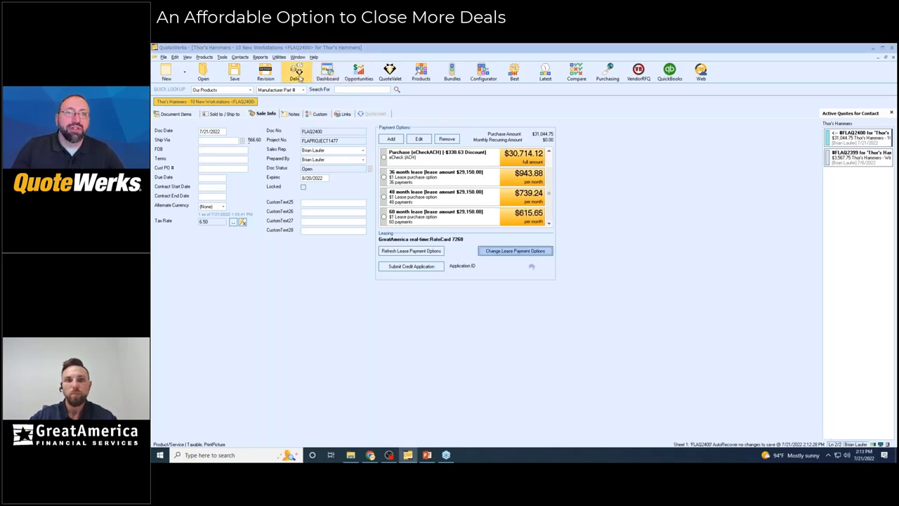
# Preview the deliverable quote document, examining its cover, the product page and the payment options page.
pyautogui.click(299, 76)
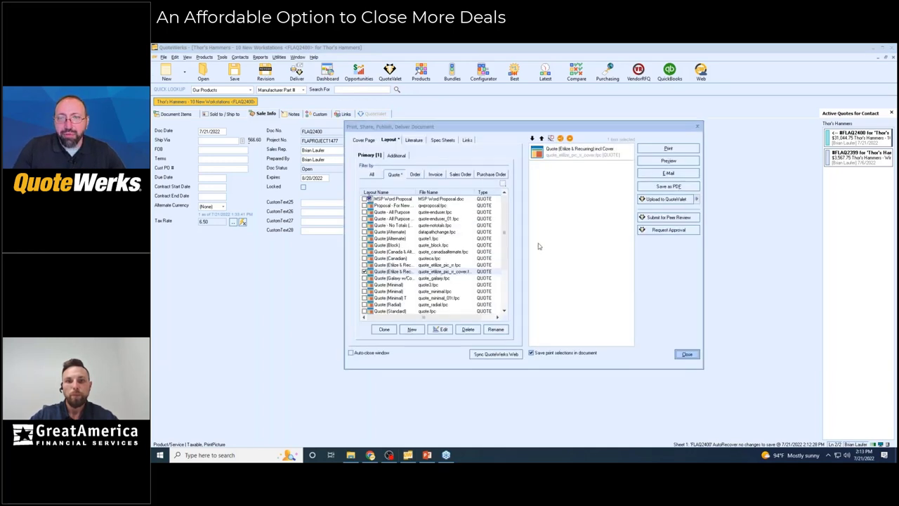
pyautogui.click(668, 162)
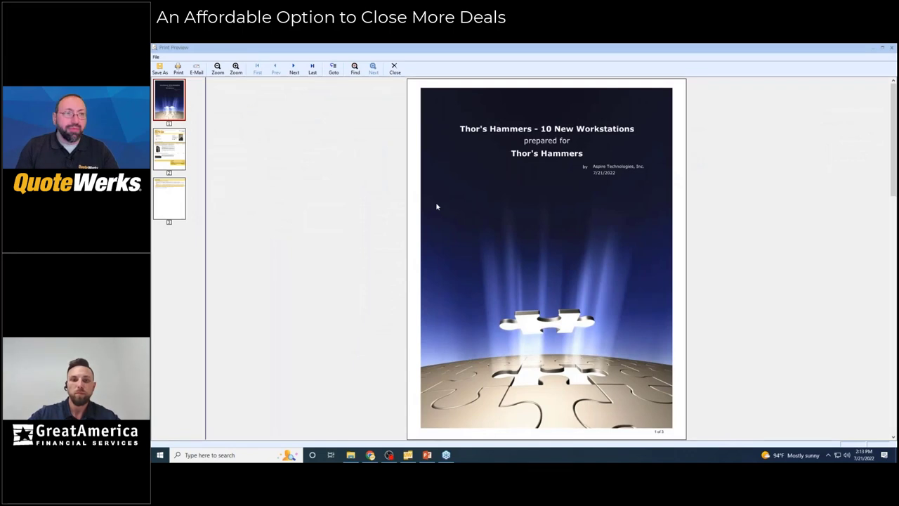
pyautogui.click(170, 149)
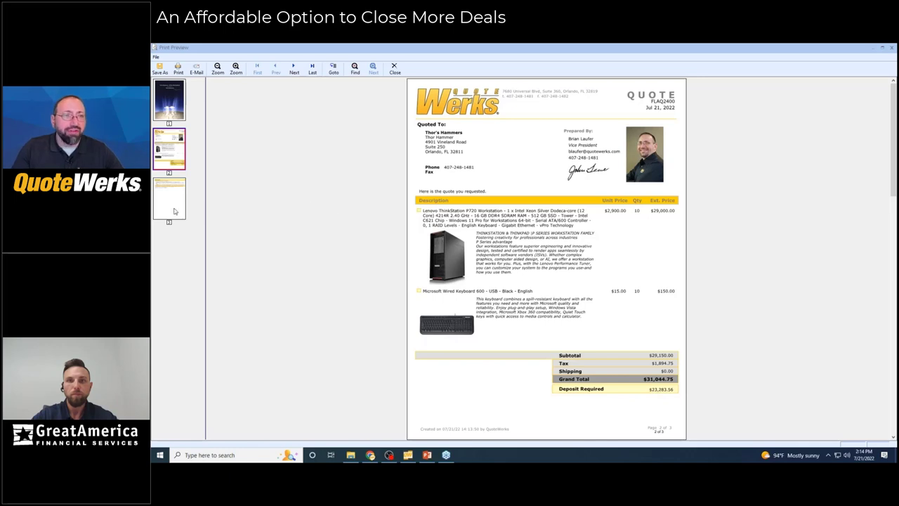
pyautogui.click(175, 210)
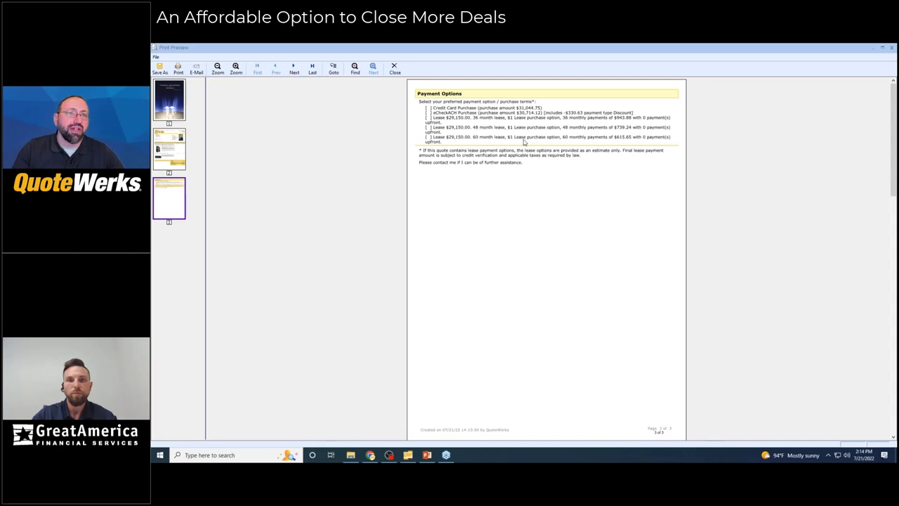
pyautogui.click(394, 71)
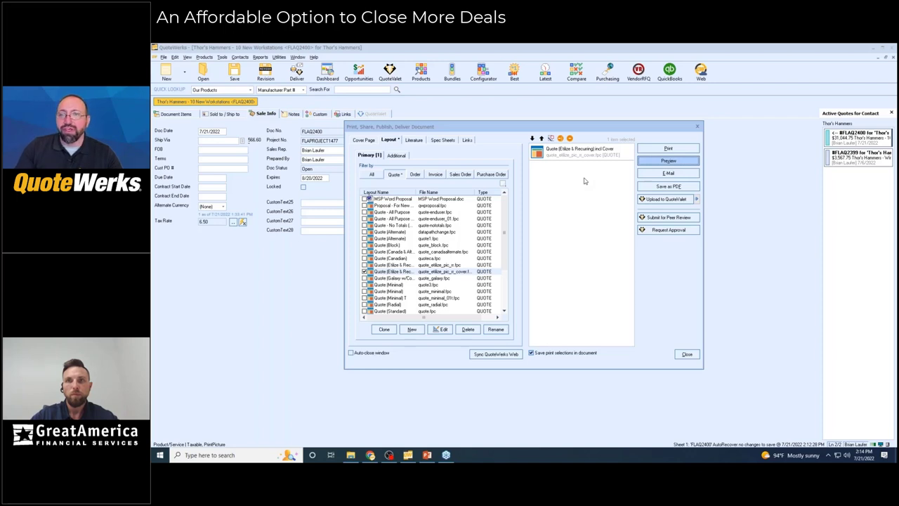
# Upload the quote to QuoteValet with the CustomerFacing template and open the preview of its customer web page.
pyautogui.click(657, 201)
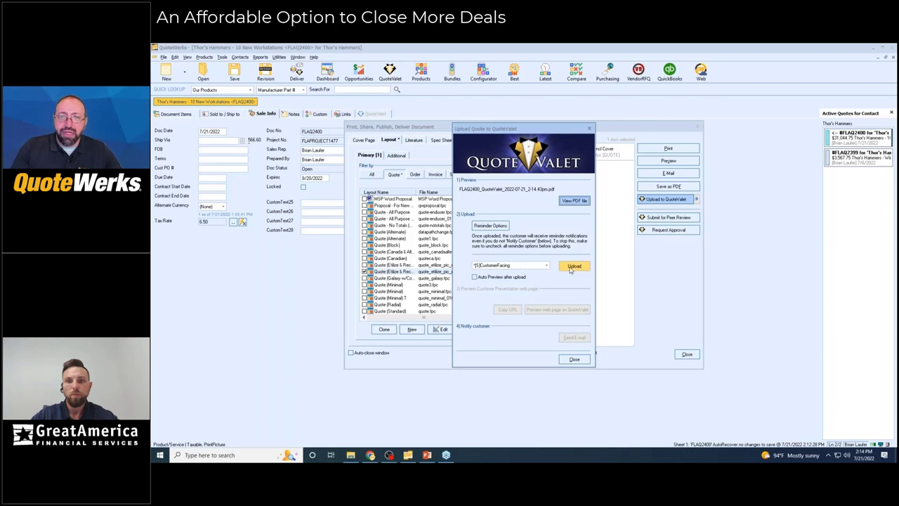
pyautogui.click(561, 267)
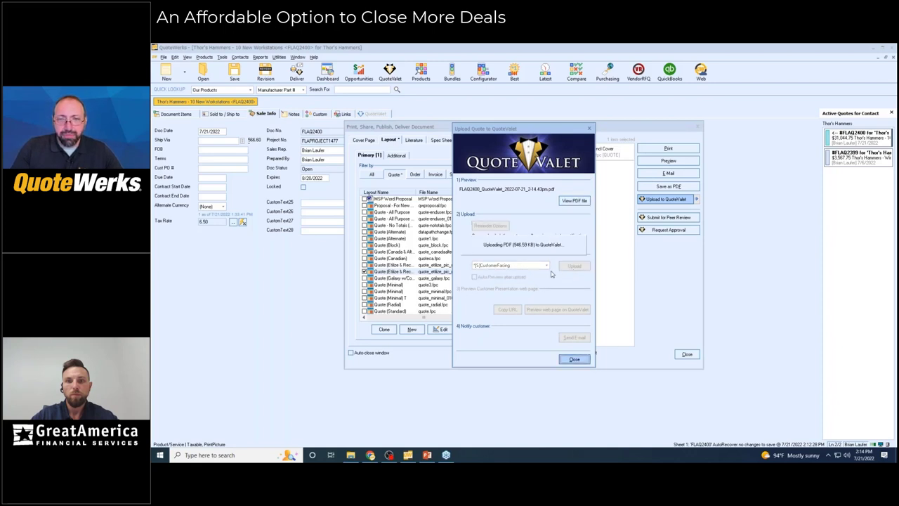
pyautogui.click(557, 310)
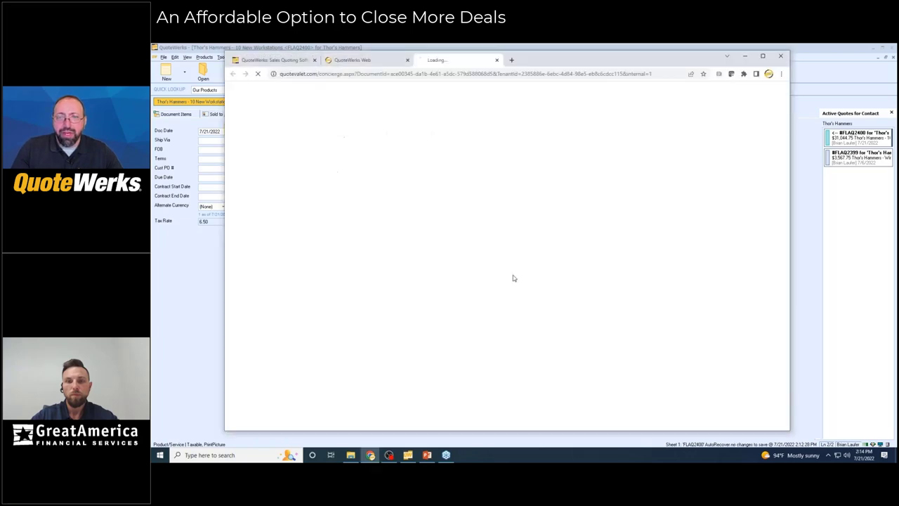